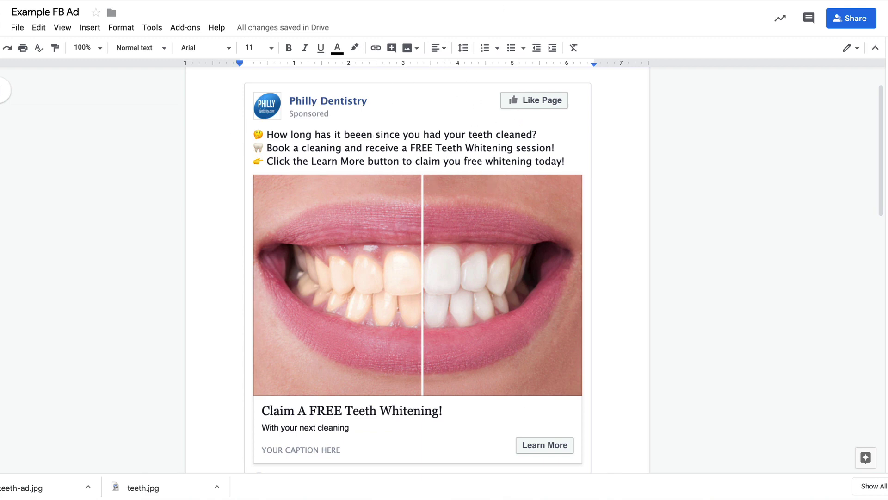
Step: Switch from the Google Docs ad mockup to the Philly Dentistry free-whitening landing page
{"action": "key", "text": "ctrl+Tab"}
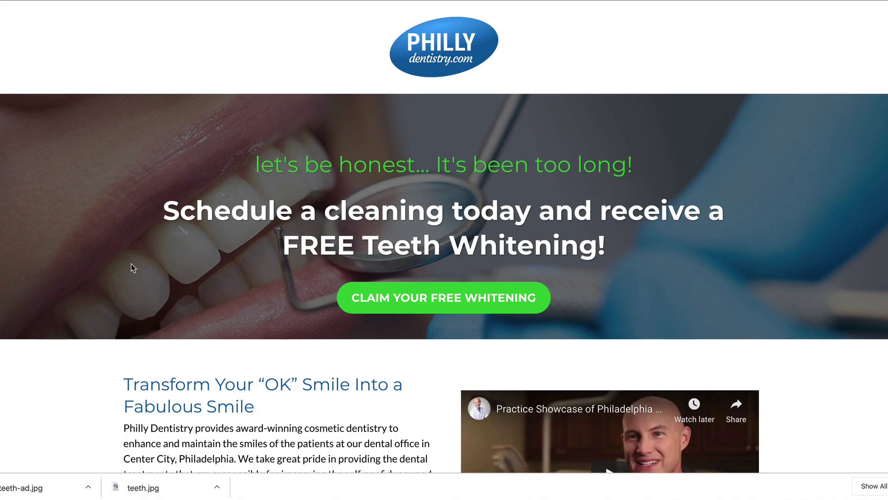
Step: Submit the free whitening claim with the lead's name, e-mail and phone, then view the booking calendar
{"action": "scroll", "coordinate": [131, 267], "scroll_direction": "down", "scroll_amount": 15}
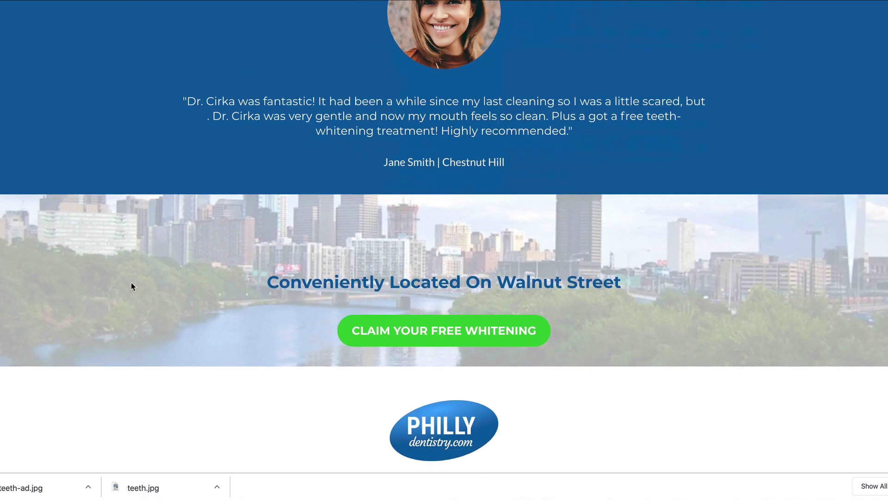
{"action": "scroll", "coordinate": [131, 285], "scroll_direction": "up", "scroll_amount": 15}
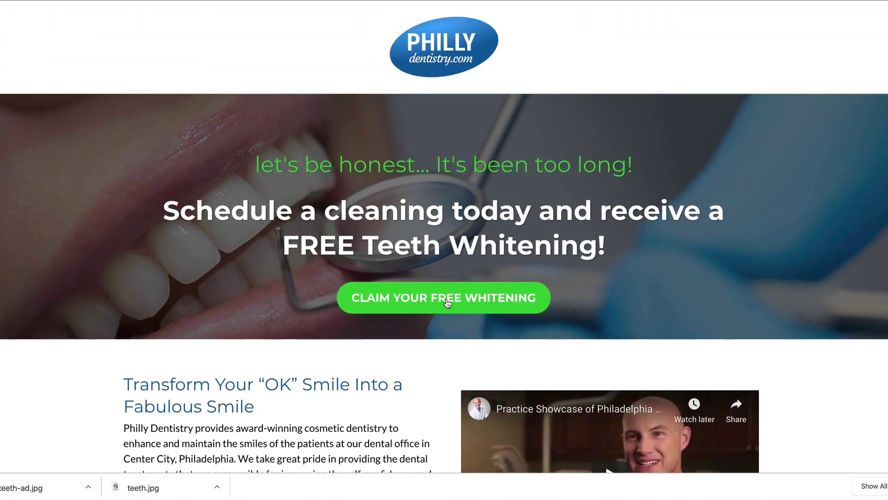
{"action": "left_click", "coordinate": [447, 303]}
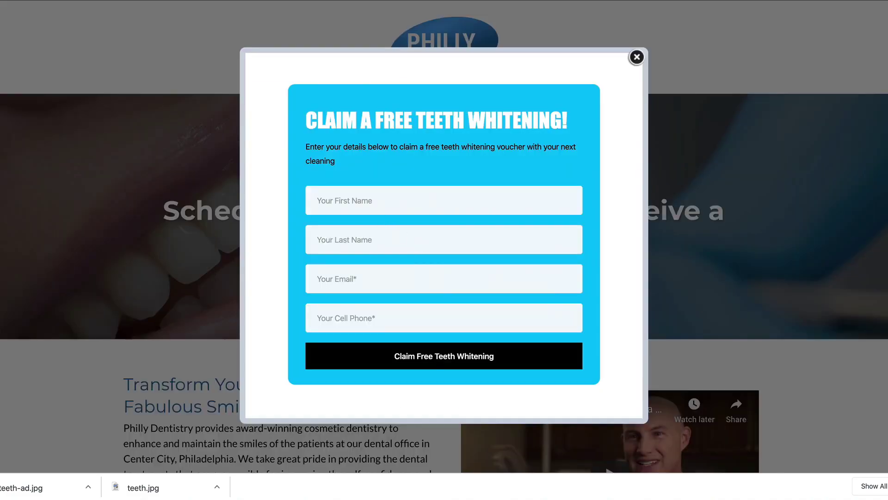
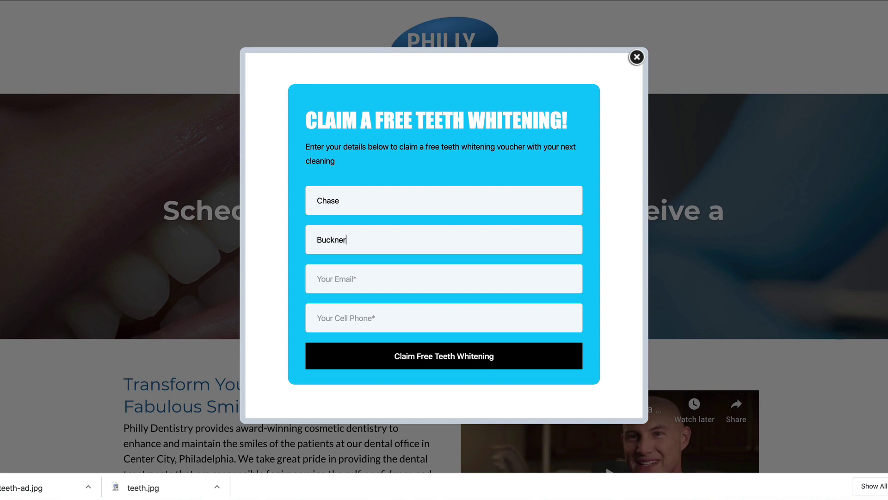
{"action": "left_click", "coordinate": [407, 354]}
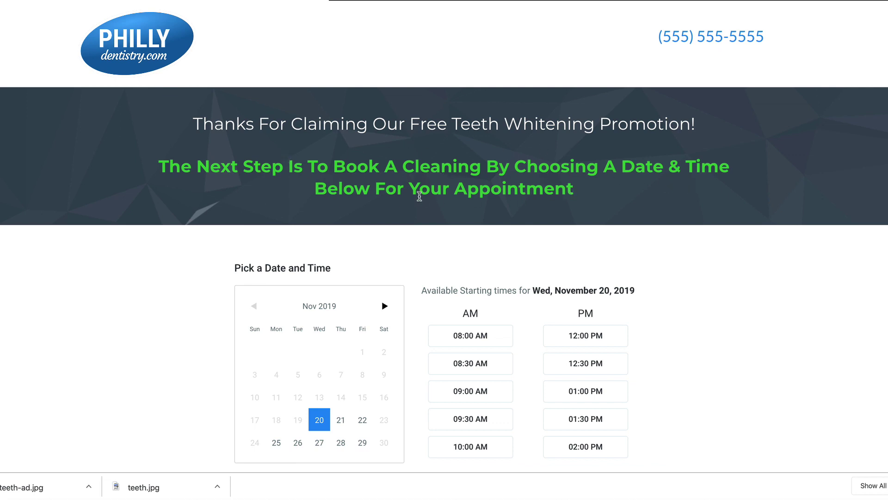
{"action": "scroll", "coordinate": [435, 222], "scroll_direction": "down", "scroll_amount": 2}
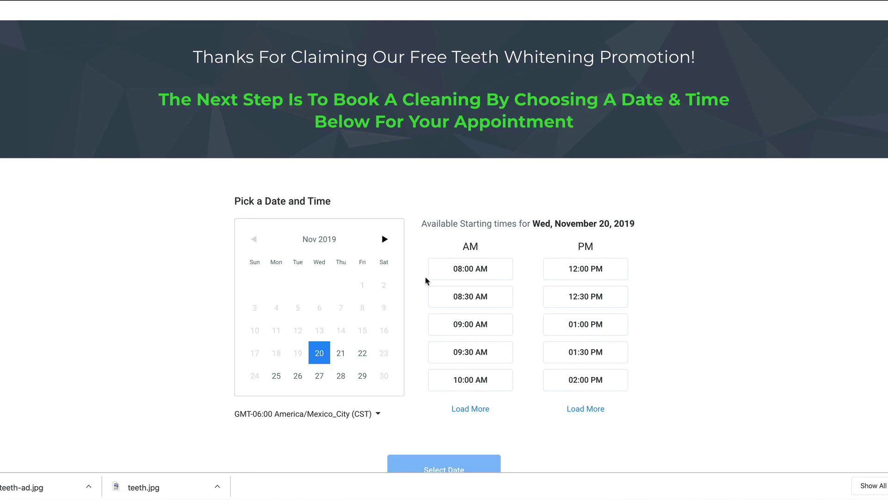
{"action": "scroll", "coordinate": [427, 280], "scroll_direction": "down", "scroll_amount": 1}
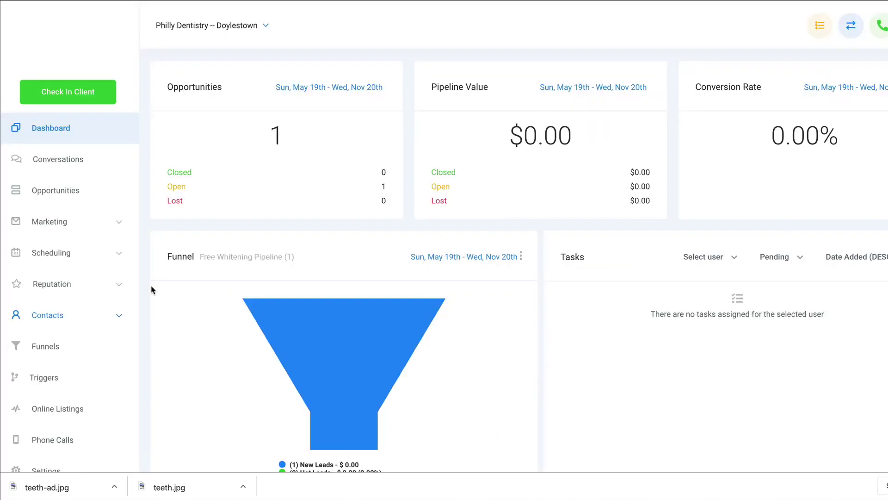
Step: Check the new lead's card in the Free Whitening opportunities pipeline
{"action": "left_click", "coordinate": [68, 200]}
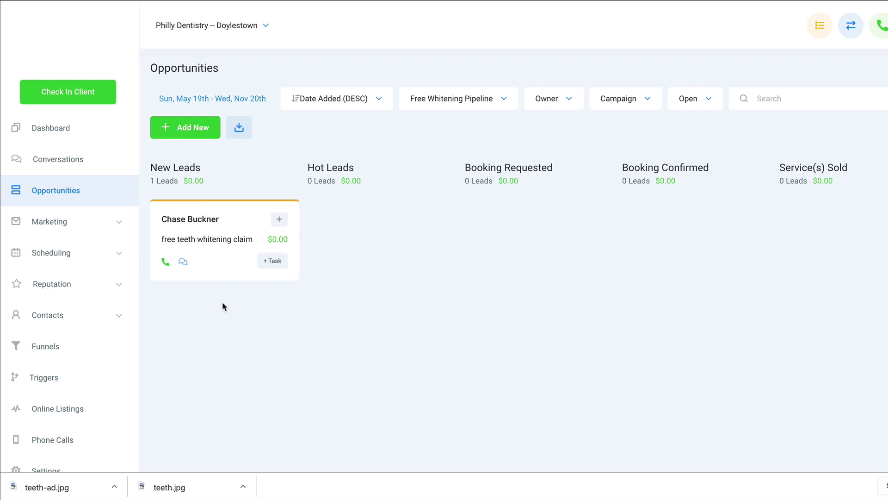
{"action": "scroll", "coordinate": [77, 400], "scroll_direction": "down", "scroll_amount": 1}
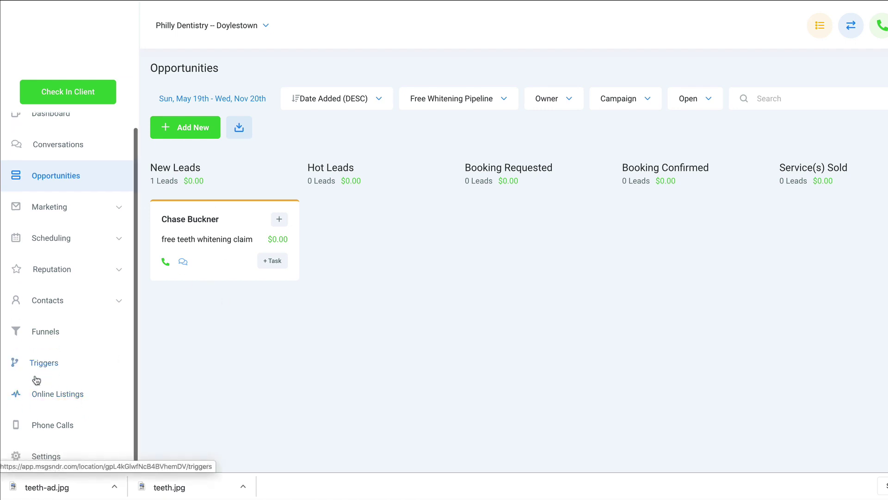
{"action": "scroll", "coordinate": [41, 366], "scroll_direction": "up", "scroll_amount": 1}
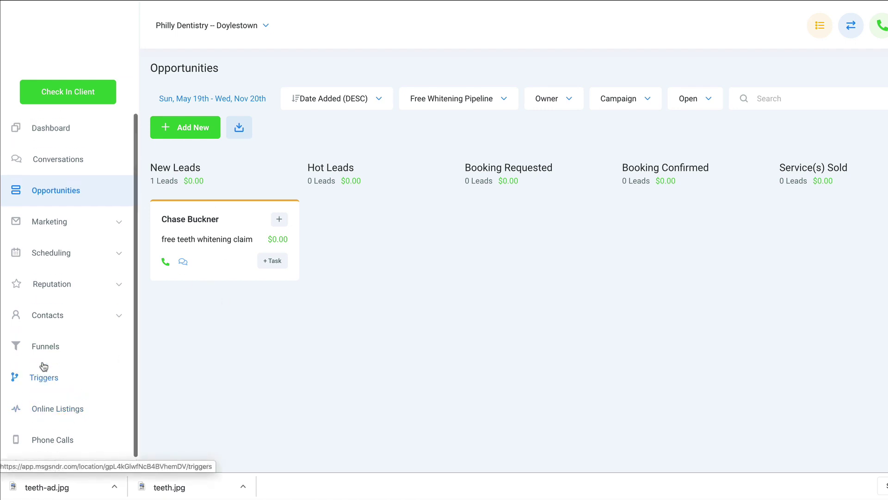
Step: Open the A) Free Teeth Whitening Claim Nurture campaign to see its SMS, email and call steps
{"action": "left_click", "coordinate": [48, 221]}
{"action": "left_click", "coordinate": [40, 261]}
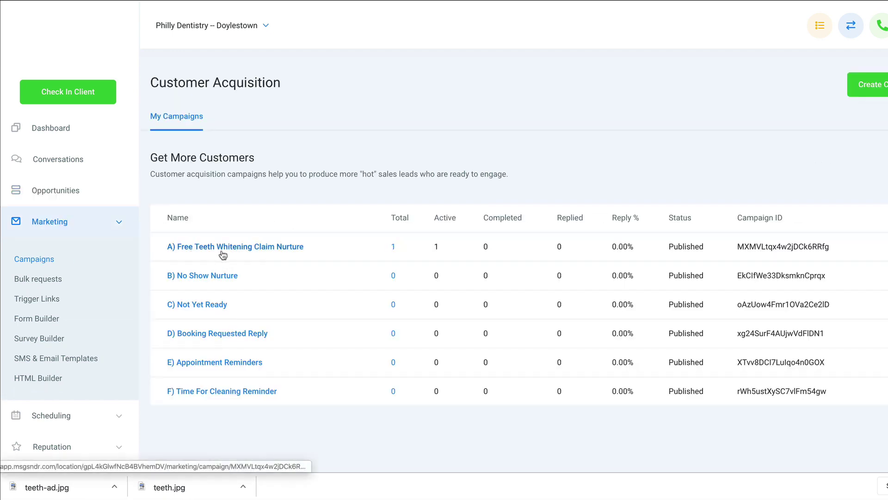
{"action": "left_click", "coordinate": [223, 253]}
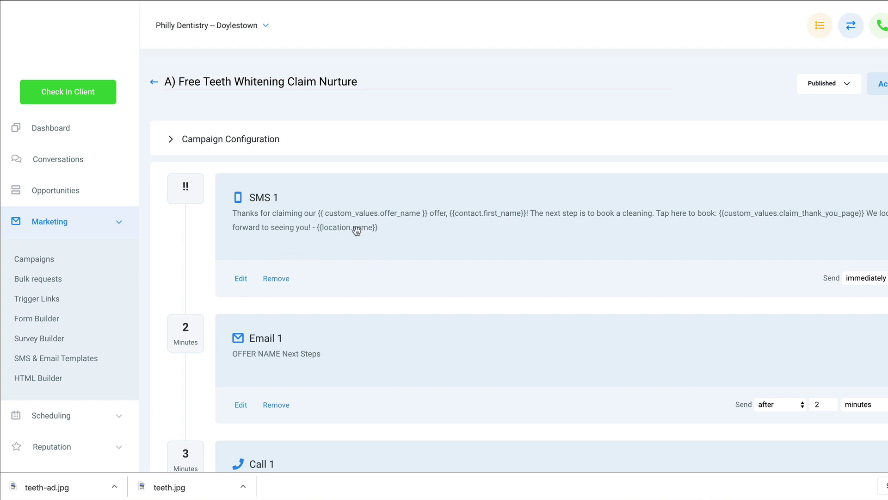
{"action": "mouse_move", "coordinate": [575, 496]}
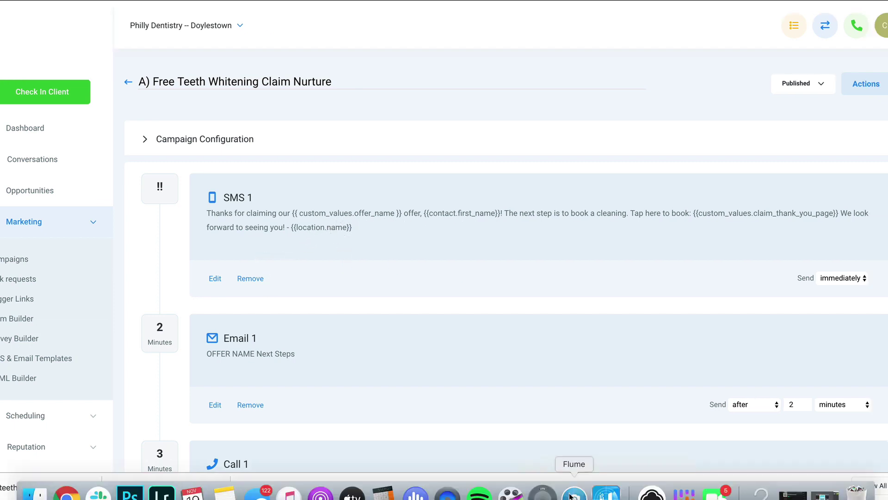
Step: In Dialpad, reply 'Does teeth whitening hurt?' to the clinic's offer text, then close Dialpad
{"action": "left_click", "coordinate": [417, 495]}
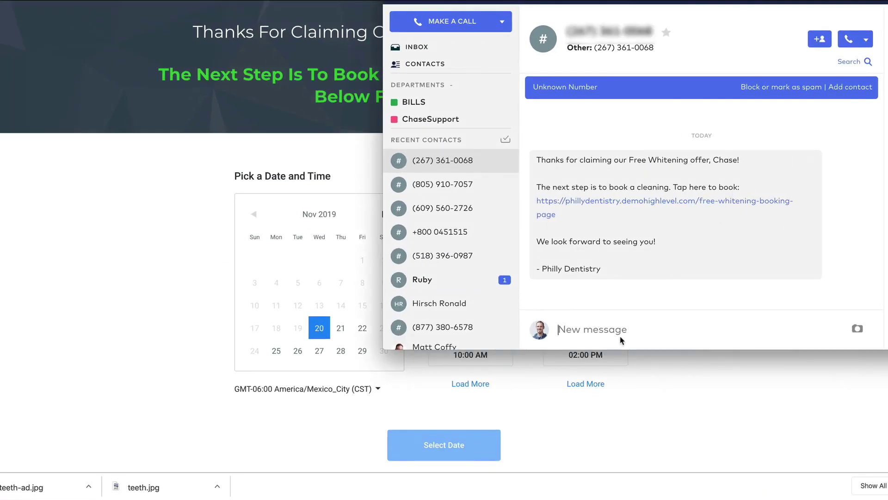
{"action": "left_click", "coordinate": [622, 341]}
{"action": "type", "text": "Does teeth whitening "}
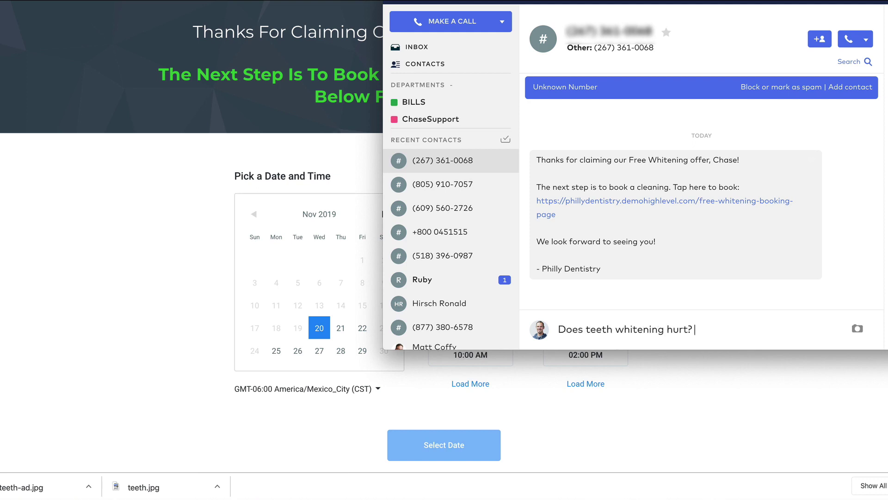
{"action": "type", "text": "hurt?"}
{"action": "key", "text": "Return"}
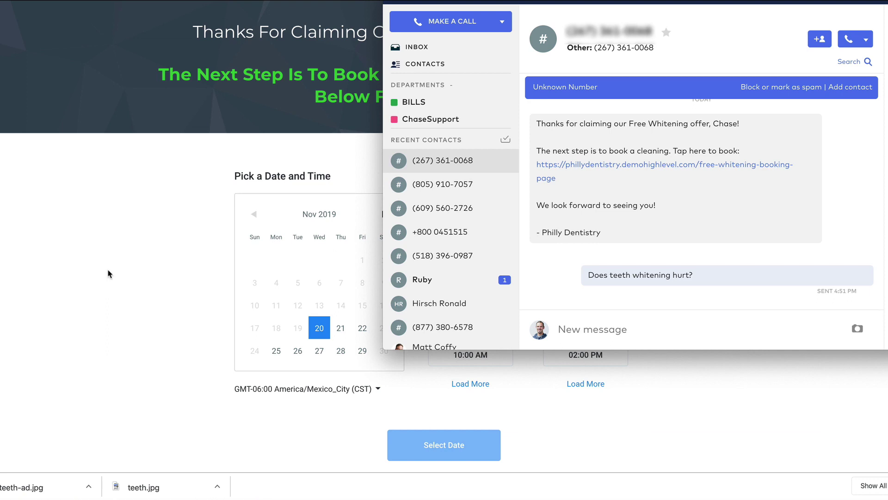
{"action": "left_click", "coordinate": [110, 274]}
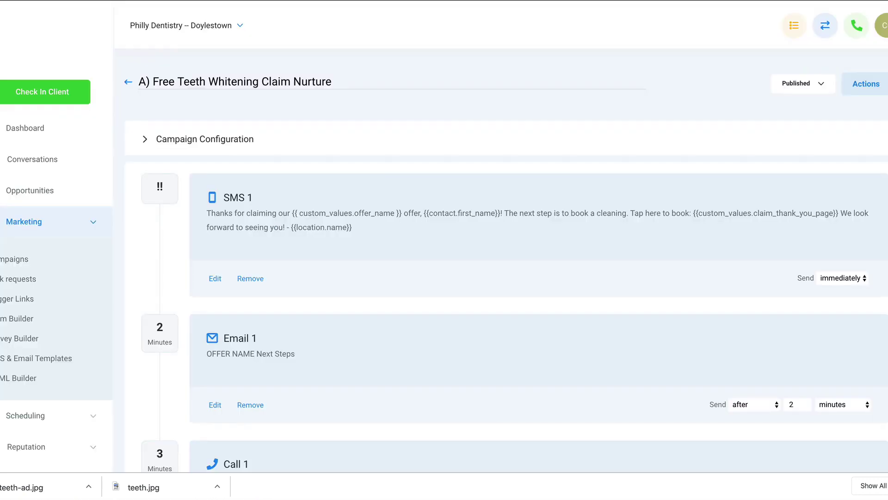
Step: In the Conversations inbox, answer the lead's whitening question with the SMS 'No, not at all!'
{"action": "left_click", "coordinate": [33, 229]}
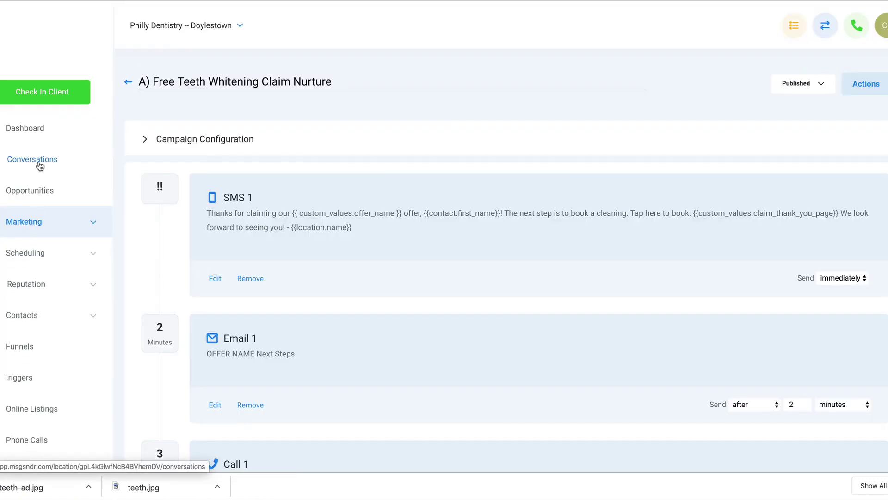
{"action": "left_click", "coordinate": [37, 163]}
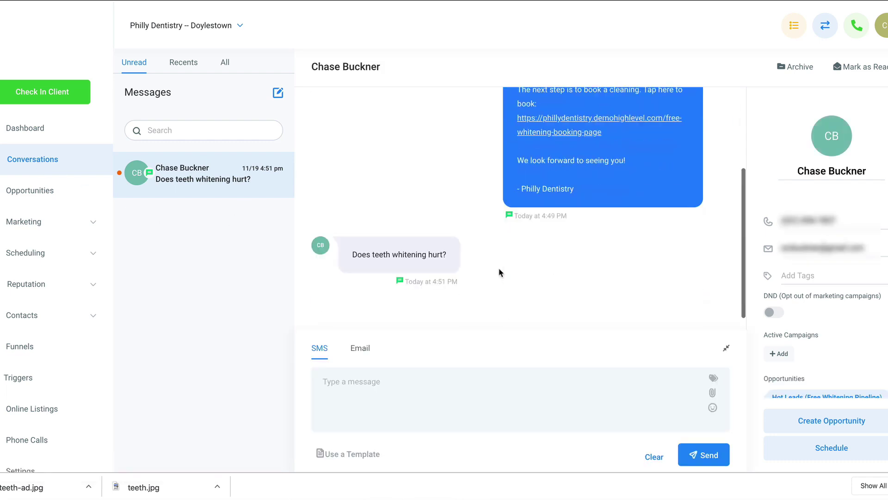
{"action": "scroll", "coordinate": [509, 259], "scroll_direction": "up", "scroll_amount": 3}
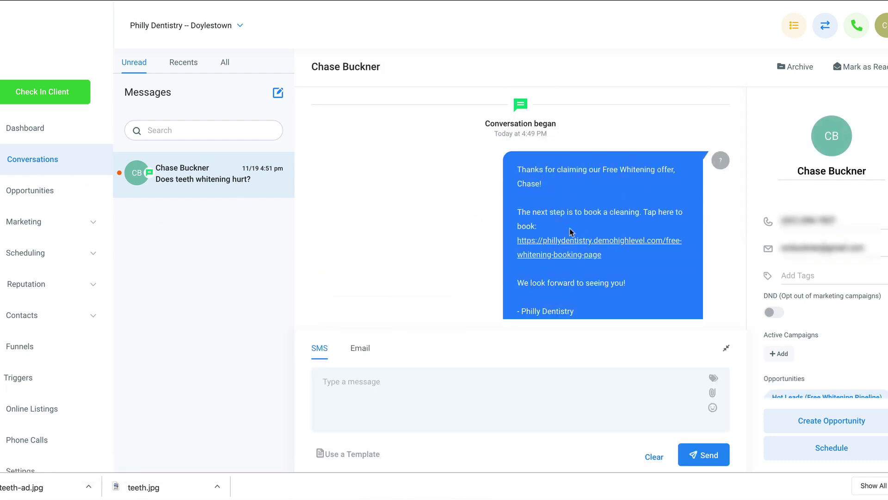
{"action": "scroll", "coordinate": [572, 232], "scroll_direction": "down", "scroll_amount": 3}
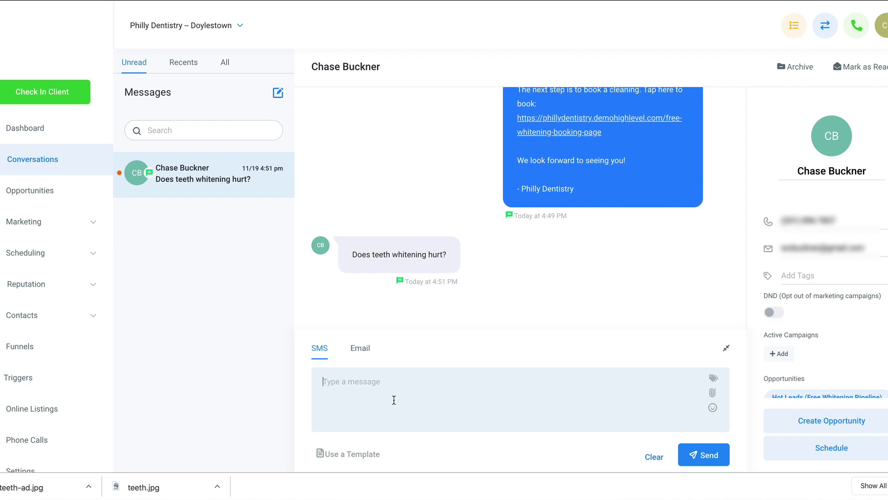
{"action": "left_click", "coordinate": [394, 400]}
{"action": "type", "text": "No, not at all!"}
{"action": "left_click", "coordinate": [699, 455]}
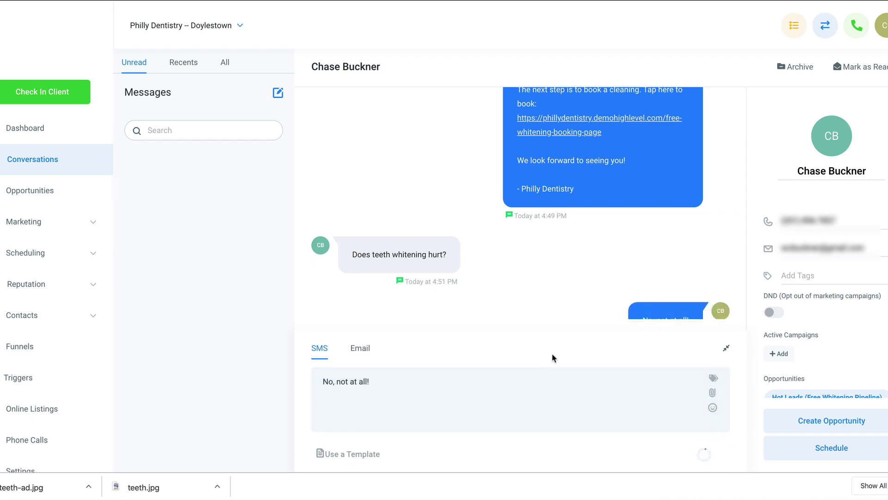
Step: Show the Email composer in the reply box, then switch back to SMS
{"action": "left_click", "coordinate": [361, 348]}
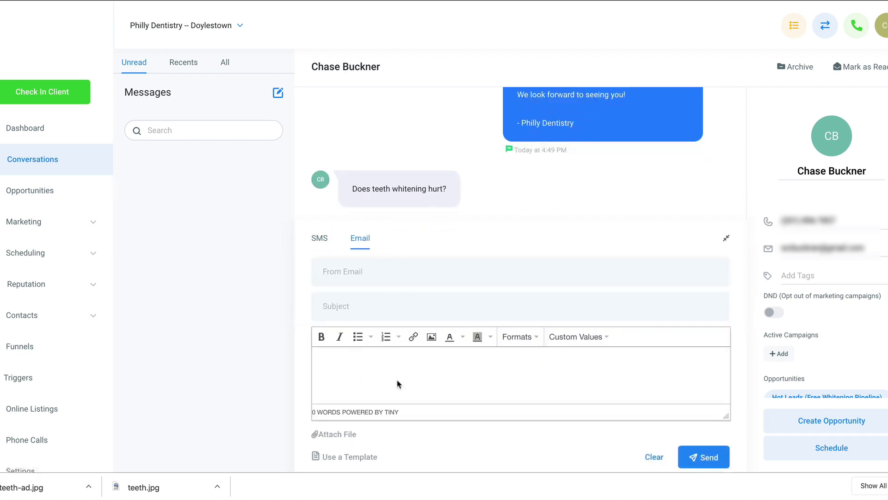
{"action": "left_click", "coordinate": [320, 239]}
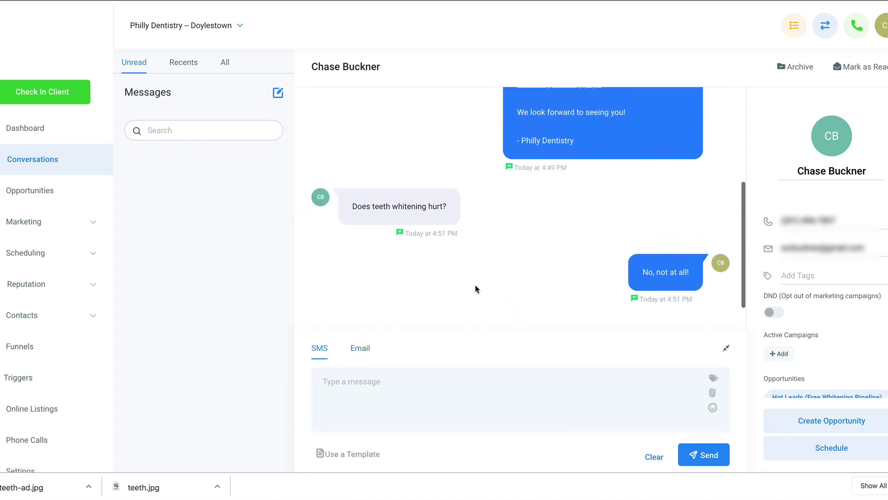
{"action": "scroll", "coordinate": [497, 279], "scroll_direction": "down", "scroll_amount": 1}
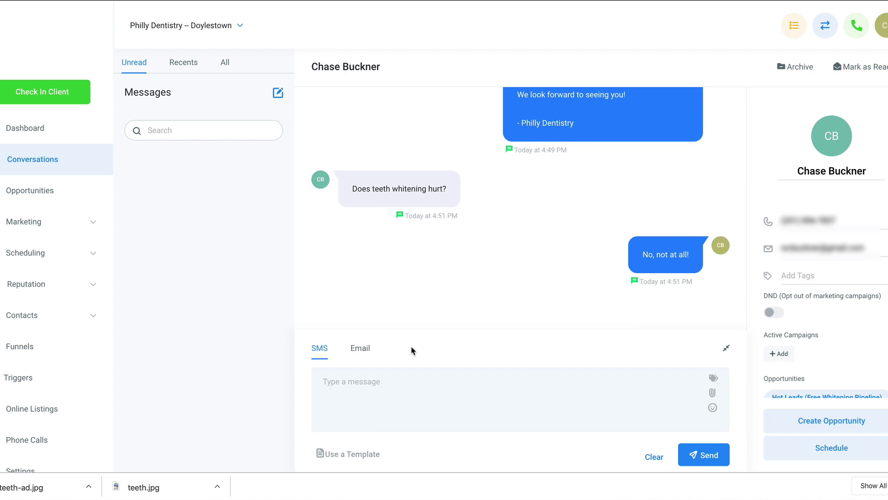
{"action": "scroll", "coordinate": [437, 268], "scroll_direction": "up", "scroll_amount": 5}
{"action": "scroll", "coordinate": [437, 268], "scroll_direction": "down", "scroll_amount": 5}
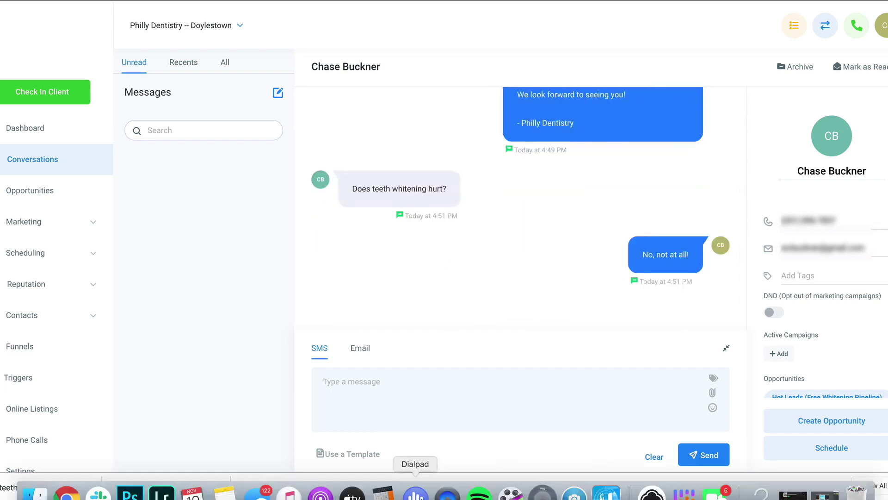
Step: Check the reply in Dialpad, then open the A) Free Teeth Whitening Claim Nurture campaign
{"action": "left_click", "coordinate": [415, 493]}
{"action": "left_click_drag", "start_coordinate": [590, 277], "coordinate": [535, 276]}
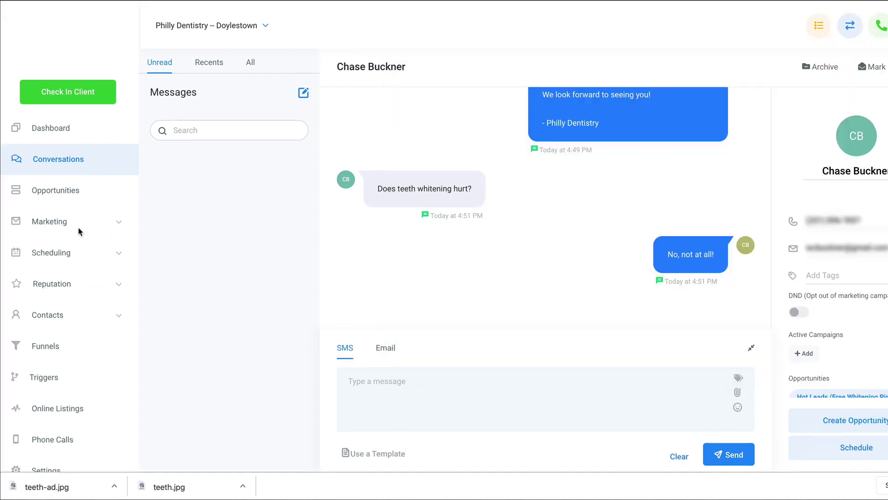
{"action": "left_click", "coordinate": [35, 229]}
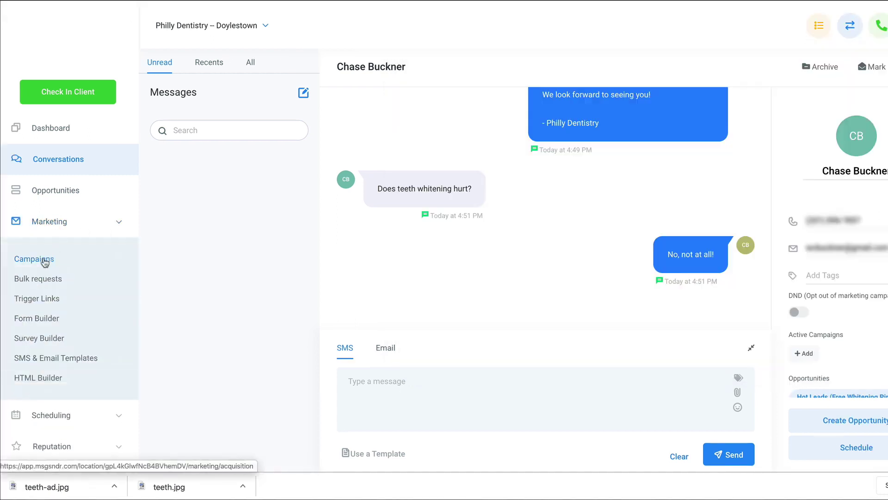
{"action": "left_click", "coordinate": [43, 258]}
{"action": "left_click", "coordinate": [224, 245]}
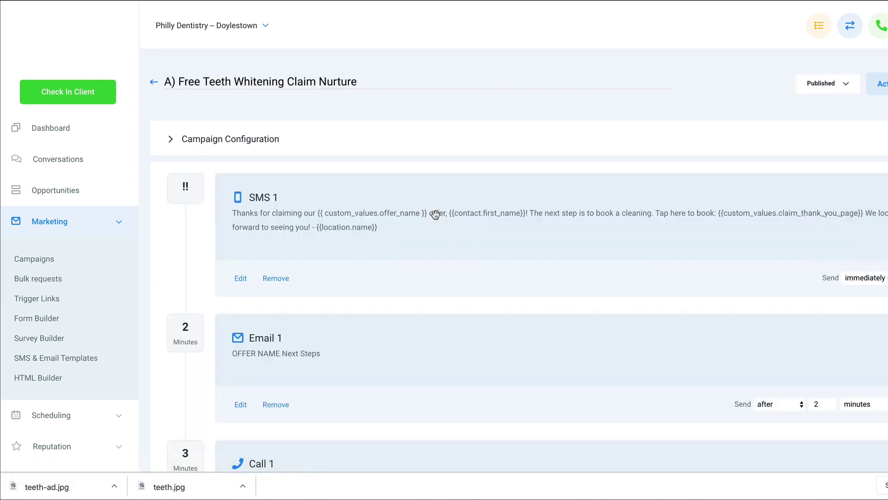
Step: Scroll through the campaign's SMS, email, call, SMS 2, Voicemail 1 and Webhook 1 events
{"action": "scroll", "coordinate": [435, 215], "scroll_direction": "down", "scroll_amount": 2}
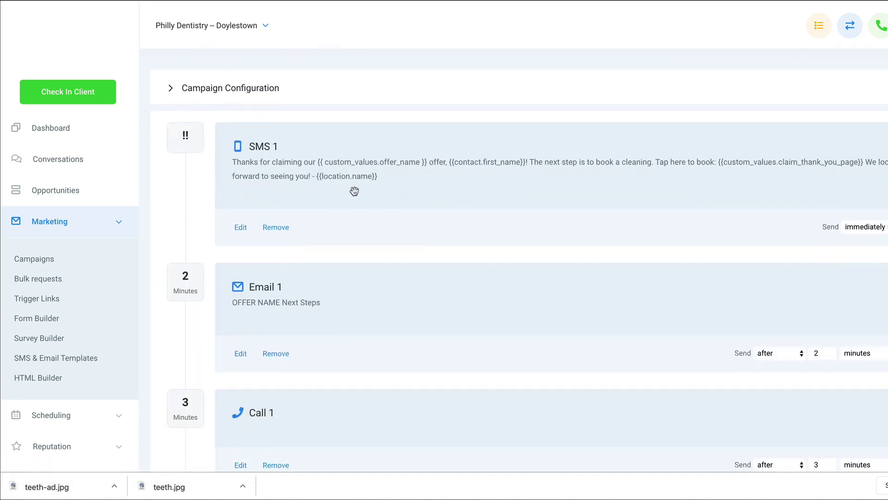
{"action": "scroll", "coordinate": [472, 232], "scroll_direction": "down", "scroll_amount": 2}
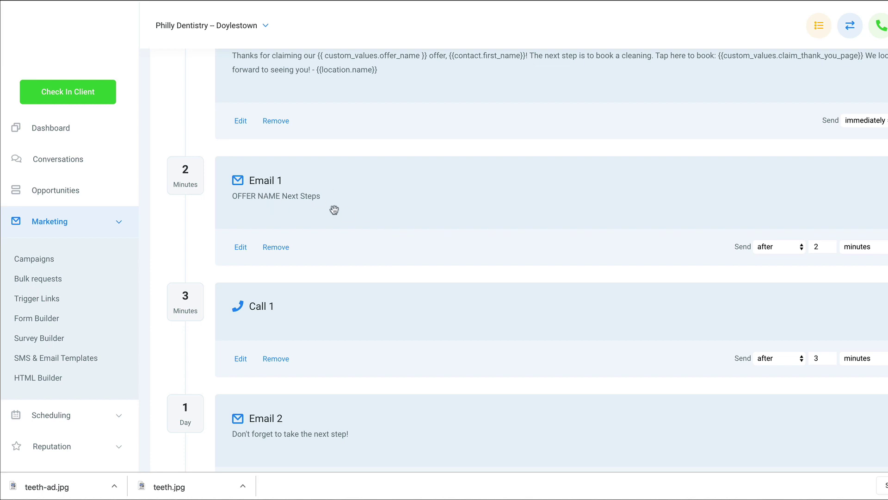
{"action": "scroll", "coordinate": [333, 209], "scroll_direction": "down", "scroll_amount": 2}
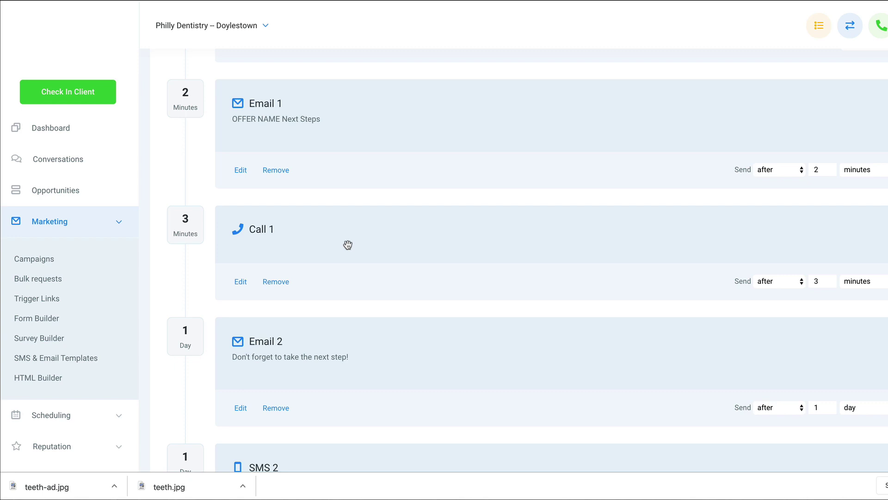
{"action": "scroll", "coordinate": [348, 245], "scroll_direction": "down", "scroll_amount": 1}
{"action": "scroll", "coordinate": [347, 245], "scroll_direction": "down", "scroll_amount": 2}
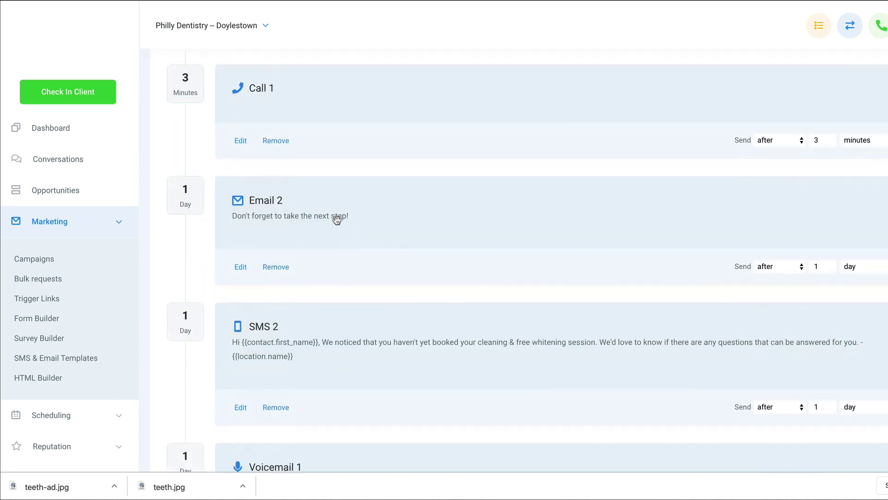
{"action": "scroll", "coordinate": [345, 260], "scroll_direction": "down", "scroll_amount": 2}
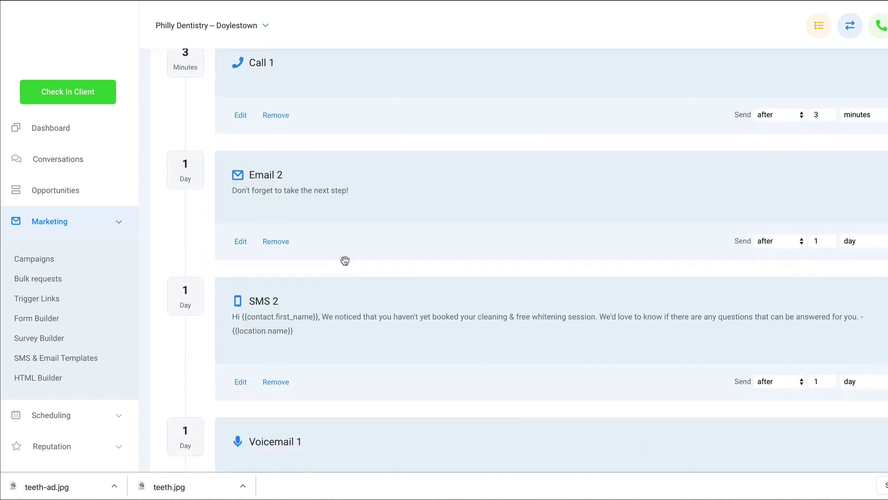
{"action": "scroll", "coordinate": [305, 257], "scroll_direction": "down", "scroll_amount": 2}
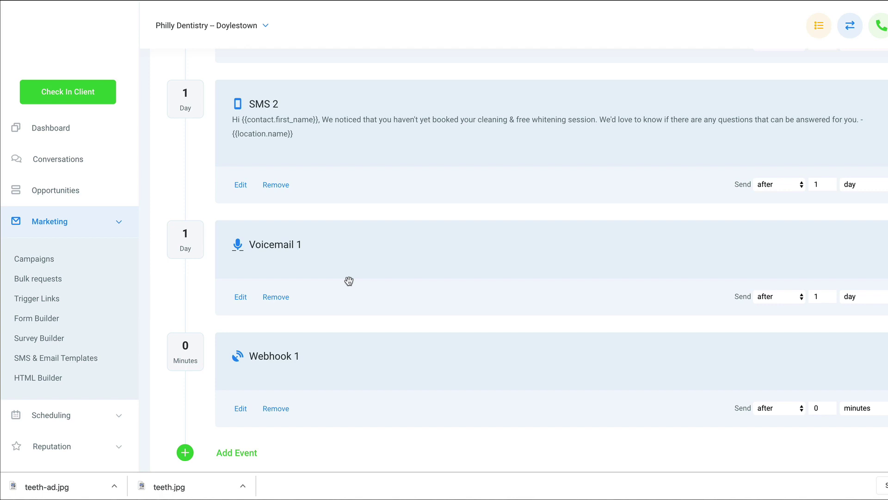
{"action": "scroll", "coordinate": [344, 281], "scroll_direction": "up", "scroll_amount": 5}
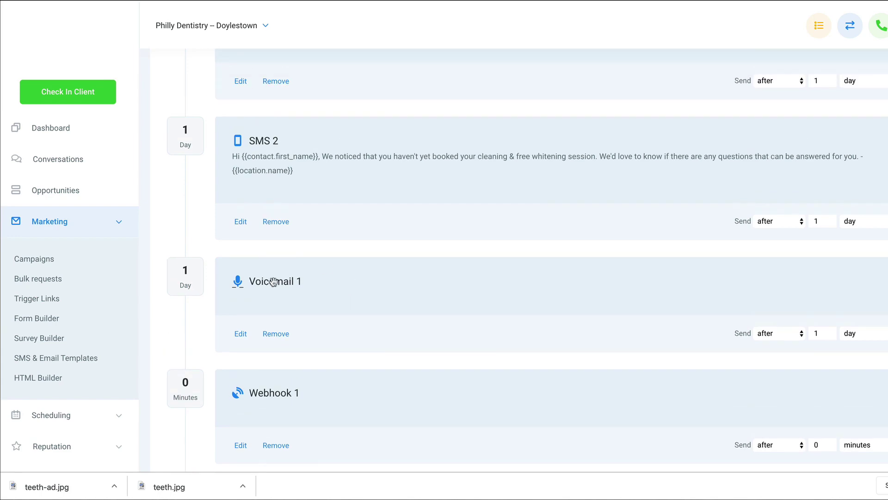
{"action": "scroll", "coordinate": [338, 283], "scroll_direction": "up", "scroll_amount": 5}
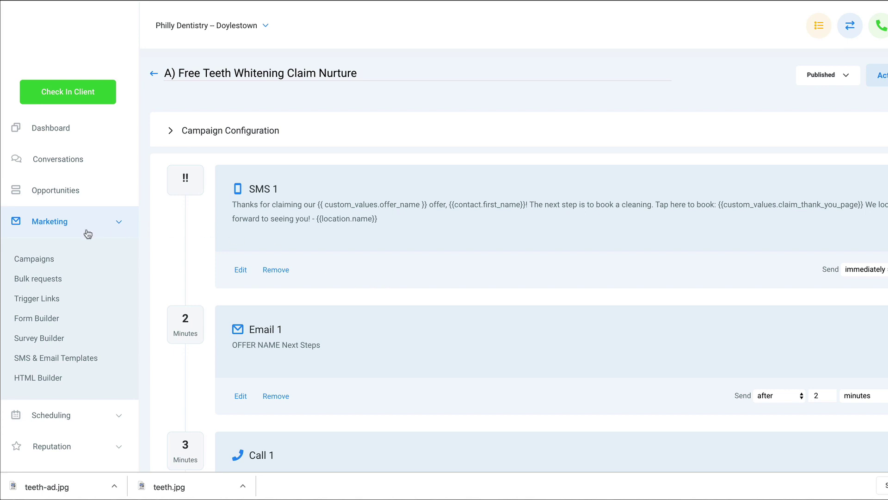
{"action": "left_click", "coordinate": [60, 224]}
Step: Confirm the lead is under Hot Leads in the Free Whitening Pipeline, then return to the booking page
{"action": "left_click", "coordinate": [67, 197]}
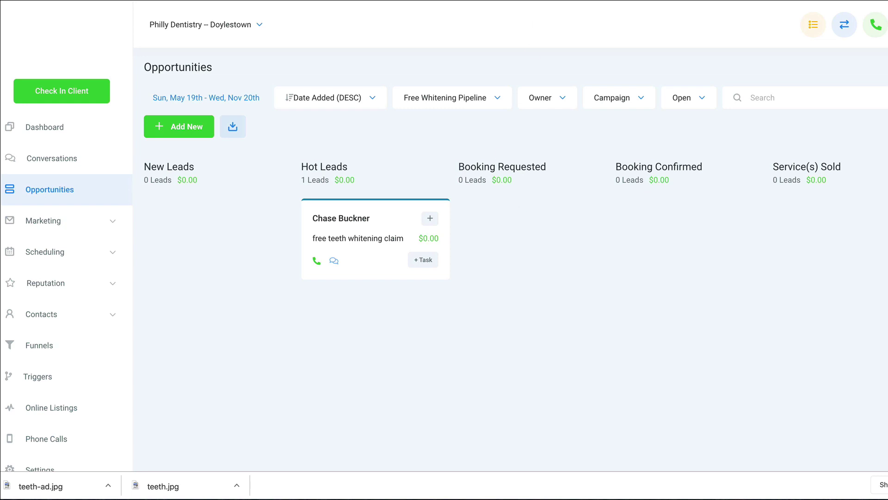
{"action": "left_click", "coordinate": [403, 1]}
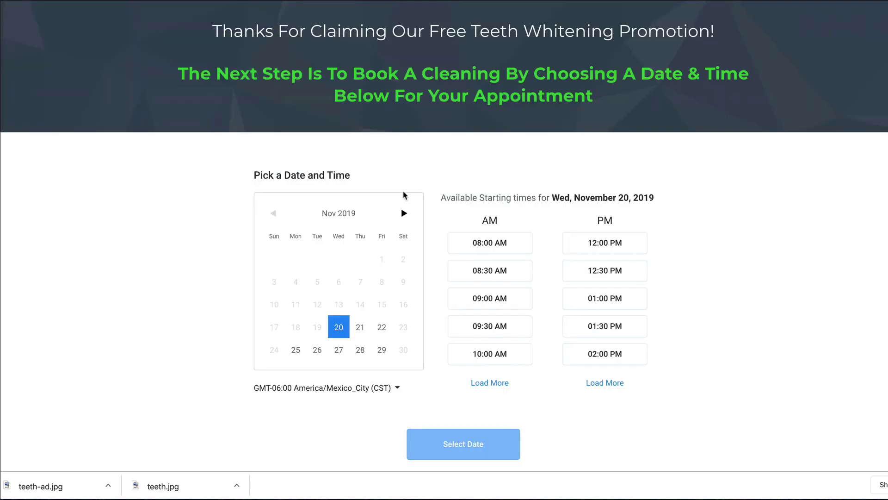
Step: Book a 09:30 AM cleaning for Thursday, November 21, 2019 on the booking page
{"action": "left_click", "coordinate": [359, 328]}
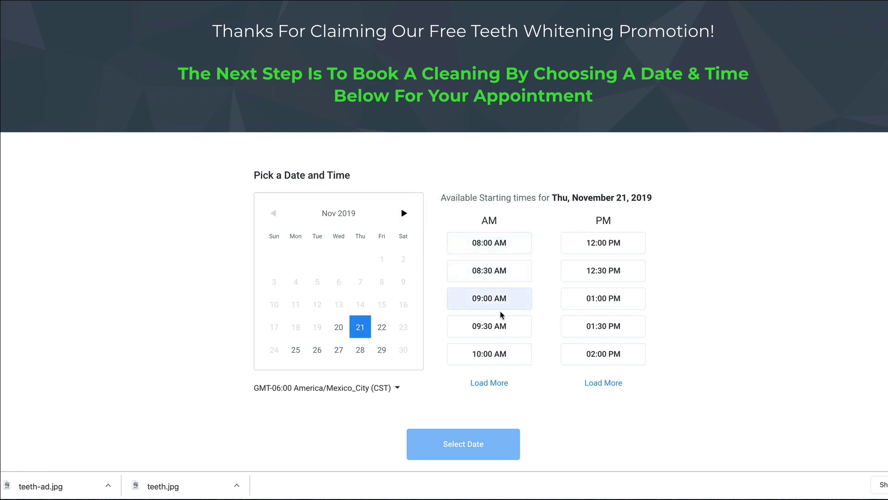
{"action": "left_click", "coordinate": [505, 322]}
{"action": "left_click", "coordinate": [473, 443]}
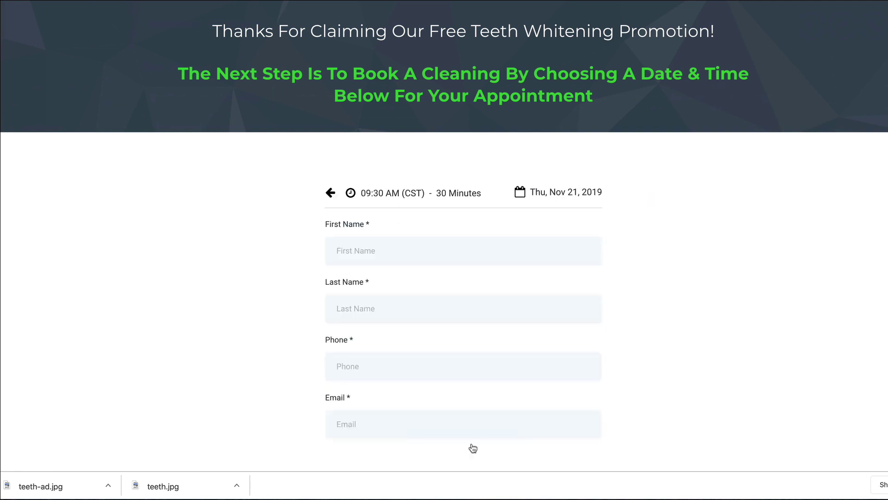
{"action": "scroll", "coordinate": [463, 399], "scroll_direction": "down", "scroll_amount": 2}
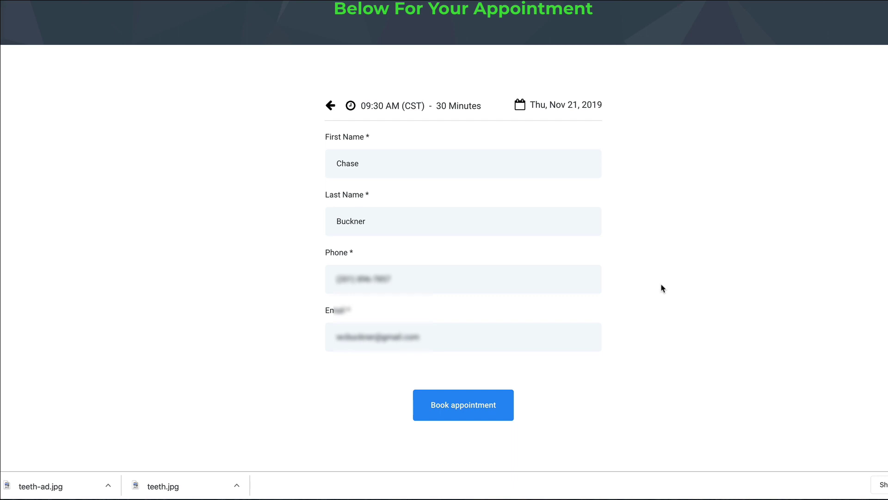
{"action": "left_click", "coordinate": [484, 399]}
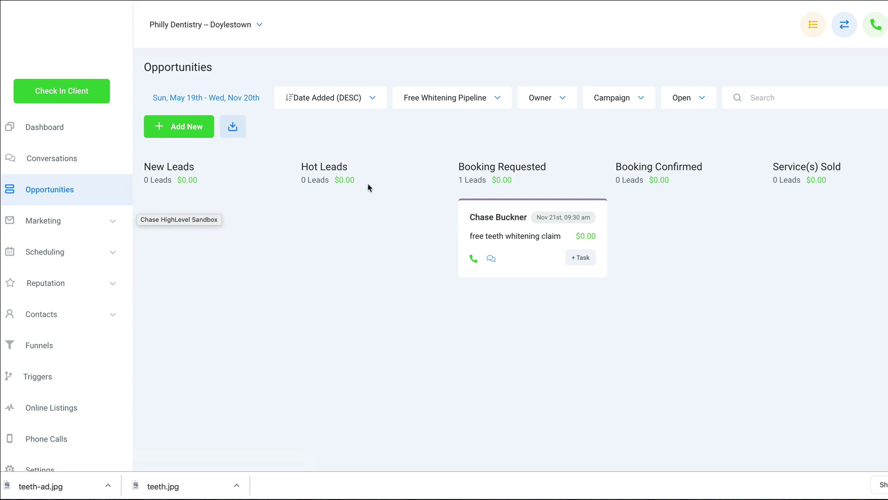
Step: Set the Nov 21 appointment to Confirmed and see the lead move to Booking Confirmed
{"action": "left_click", "coordinate": [64, 253]}
{"action": "left_click", "coordinate": [27, 310]}
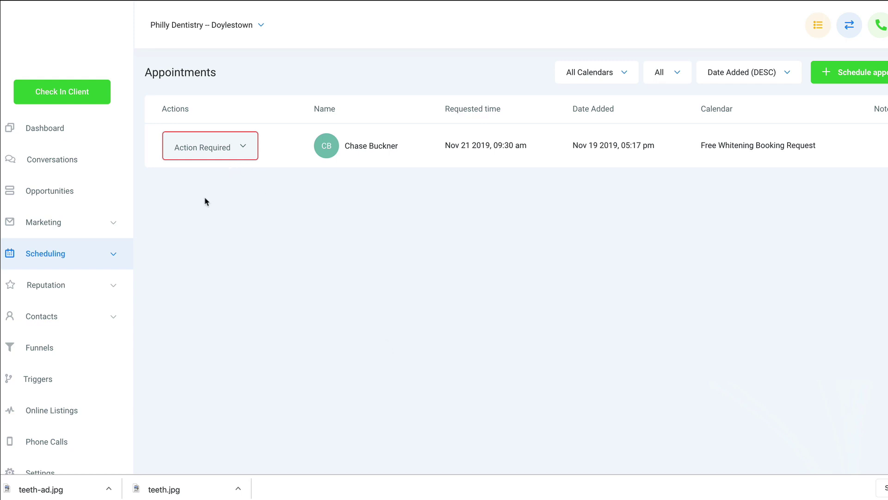
{"action": "left_click", "coordinate": [251, 153]}
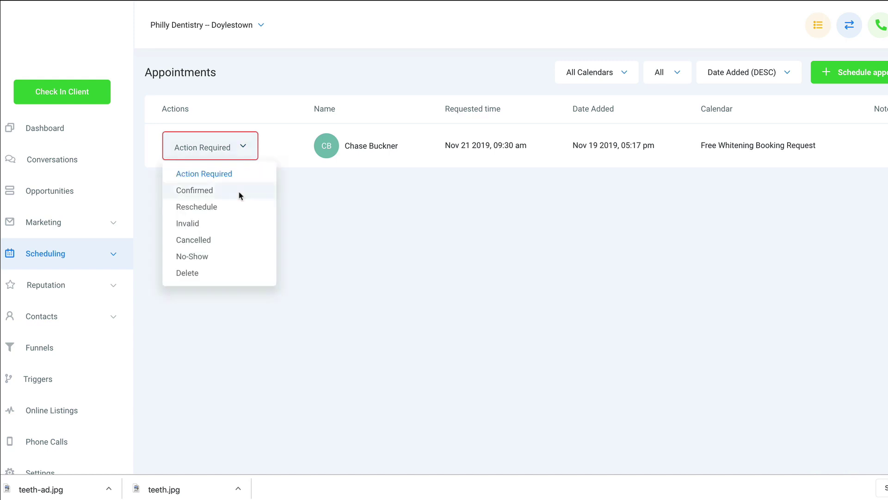
{"action": "left_click", "coordinate": [240, 194]}
{"action": "left_click", "coordinate": [563, 36]}
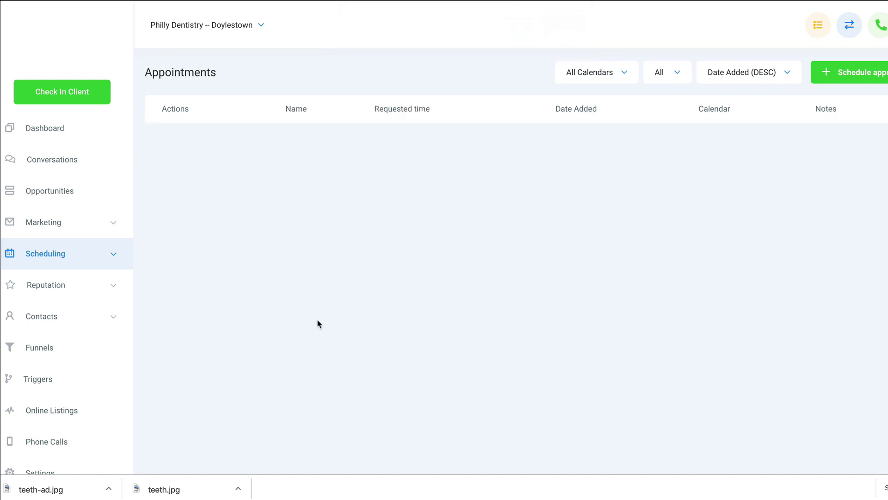
{"action": "left_click", "coordinate": [69, 192]}
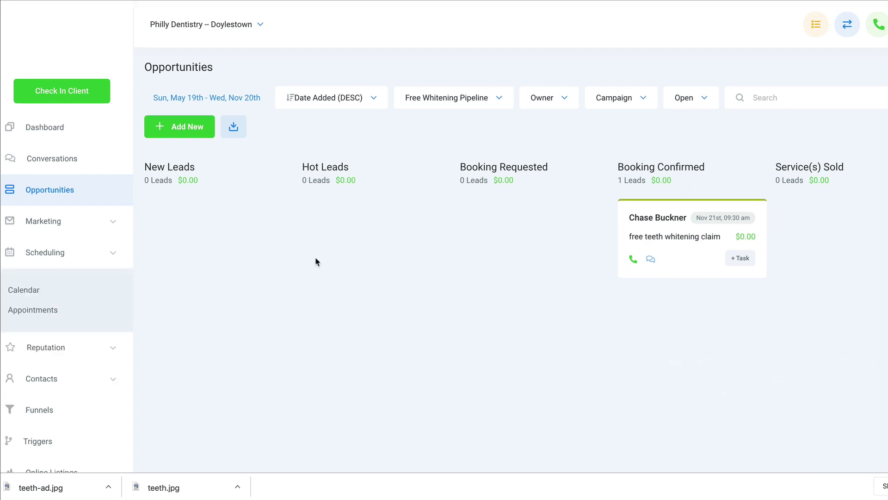
Step: Review E) Appointment Reminders' confirmation SMS and emails, then view the Nov 21 09:30 AM booking on the calendar
{"action": "left_click", "coordinate": [58, 293]}
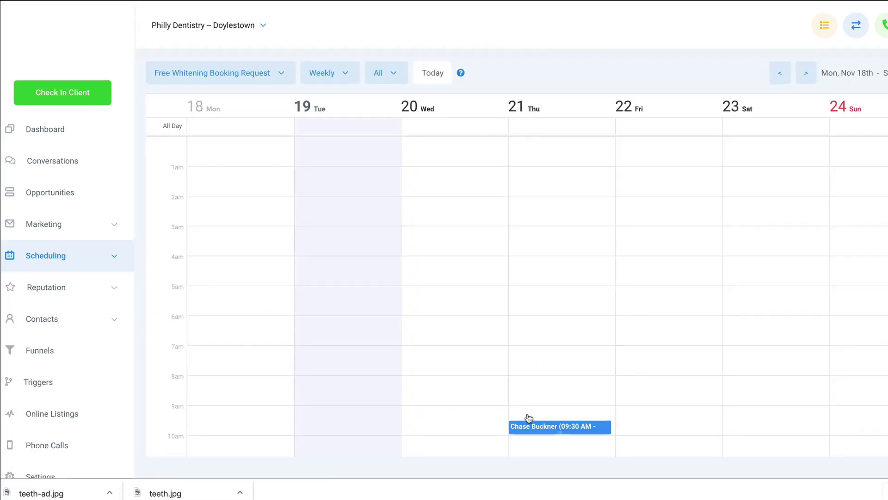
{"action": "left_click", "coordinate": [54, 230]}
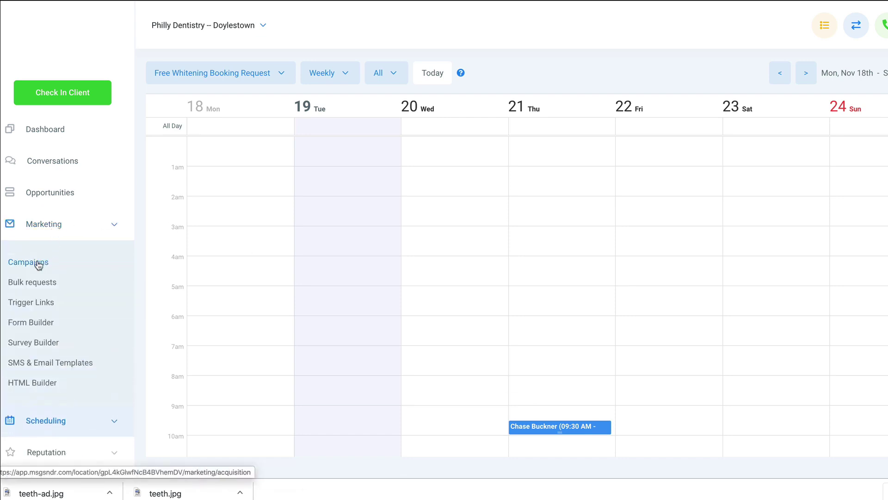
{"action": "left_click", "coordinate": [39, 265]}
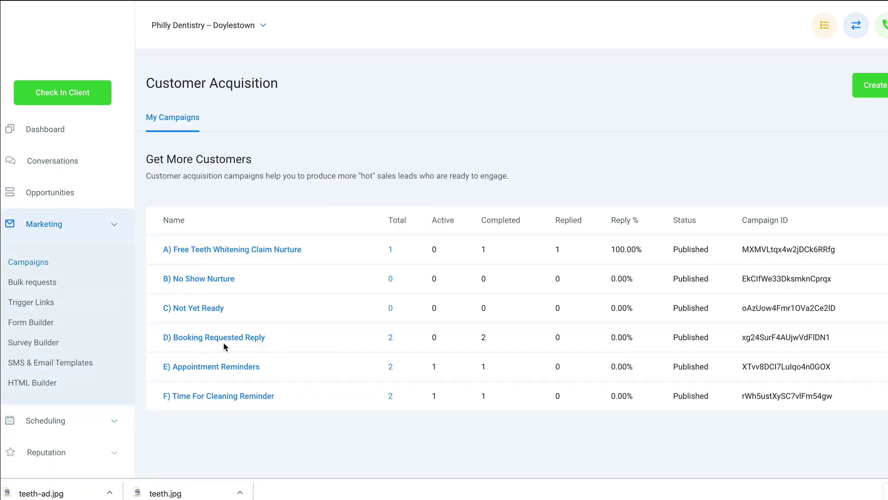
{"action": "left_click", "coordinate": [227, 369]}
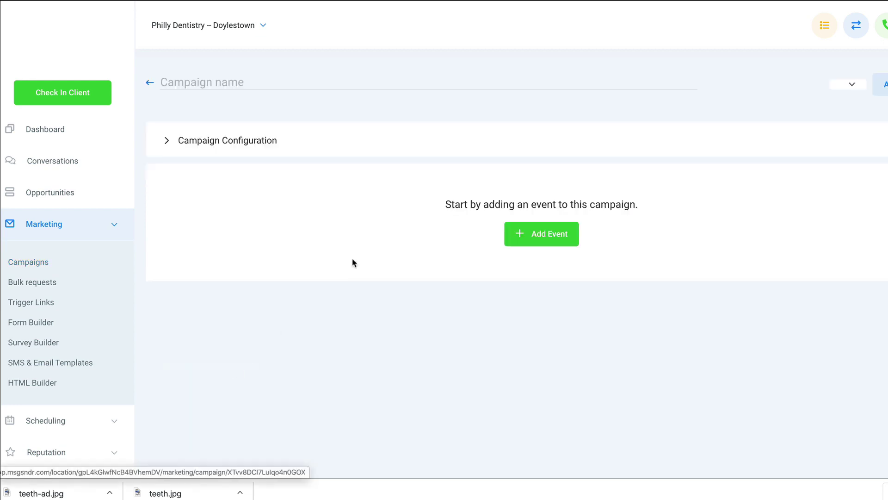
{"action": "scroll", "coordinate": [381, 295], "scroll_direction": "down", "scroll_amount": 2}
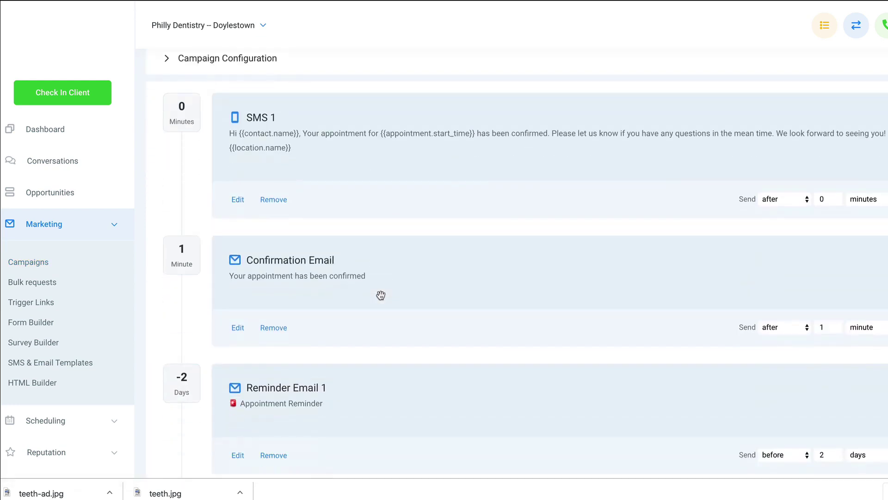
{"action": "scroll", "coordinate": [381, 295], "scroll_direction": "up", "scroll_amount": 1}
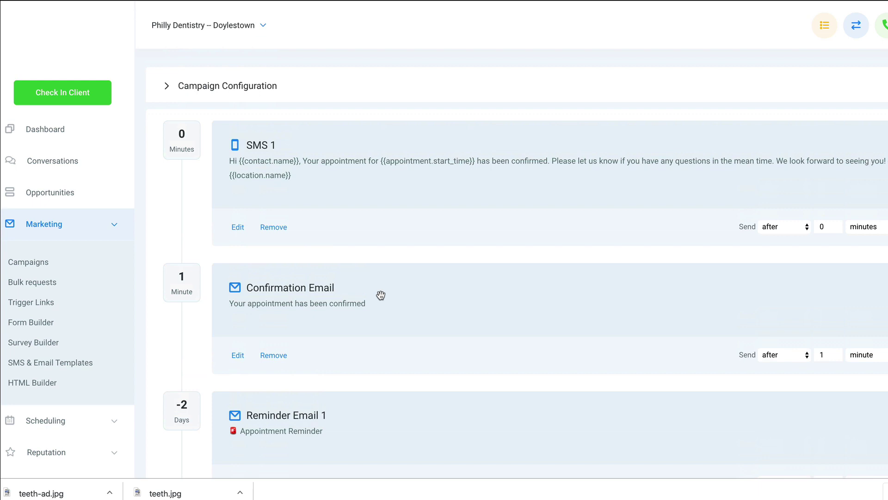
{"action": "scroll", "coordinate": [83, 333], "scroll_direction": "down", "scroll_amount": 2}
{"action": "left_click", "coordinate": [68, 334]}
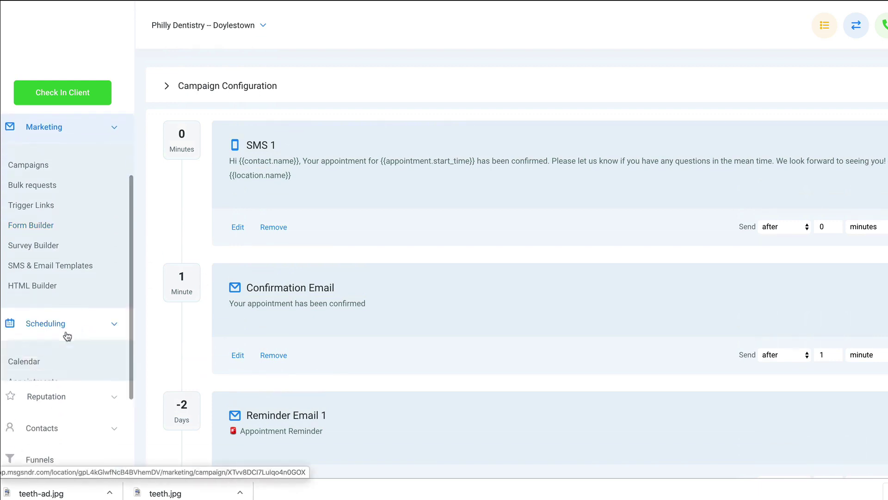
{"action": "left_click", "coordinate": [36, 361]}
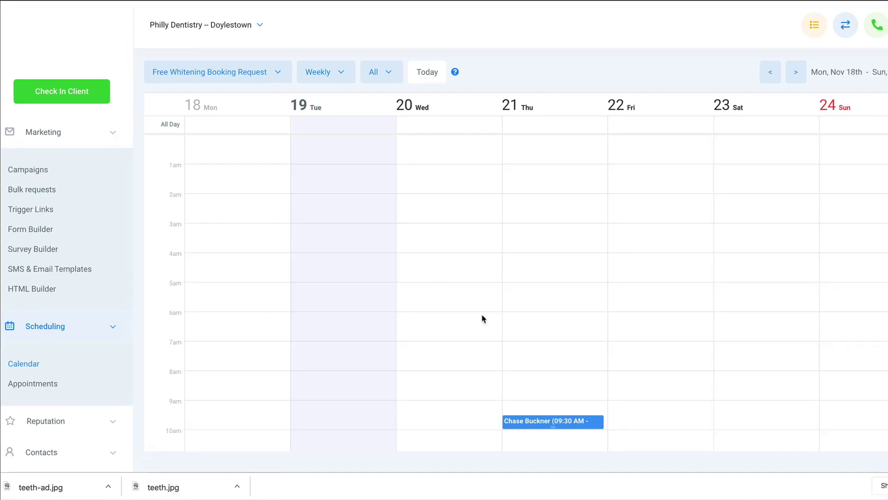
Step: Inspect the Thursday Nov 21, 9:30 AM appointment and its status options, then close it unchanged
{"action": "left_click", "coordinate": [519, 419]}
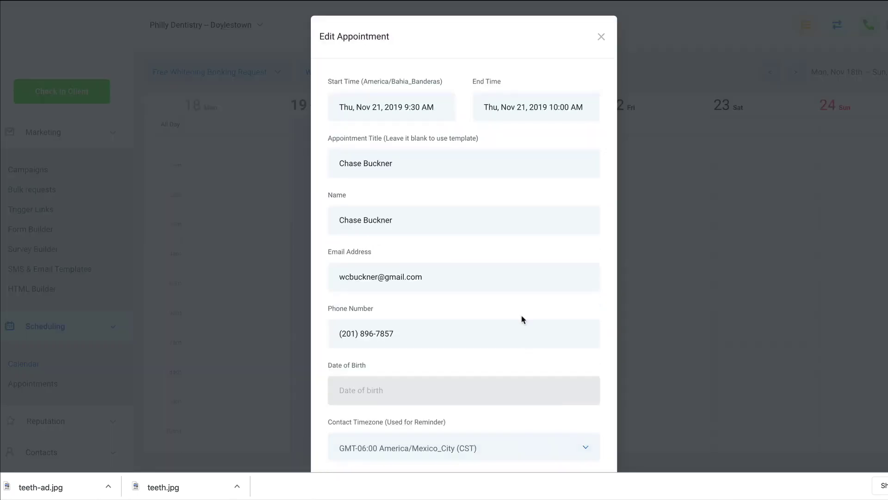
{"action": "scroll", "coordinate": [521, 316], "scroll_direction": "down", "scroll_amount": 5}
{"action": "left_click", "coordinate": [564, 257]}
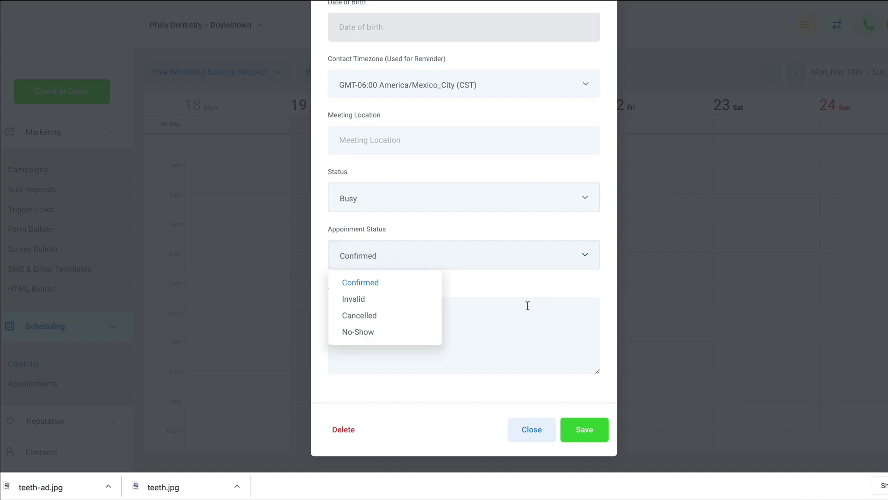
{"action": "left_click", "coordinate": [533, 425]}
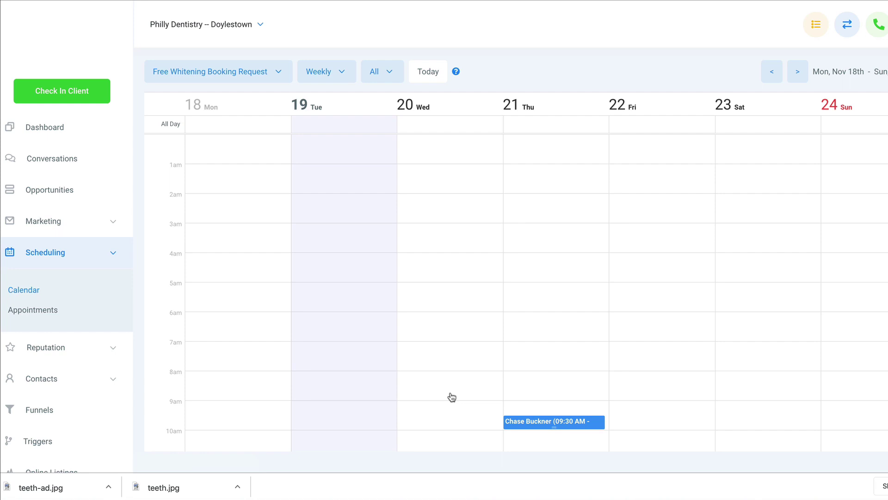
Step: Check in the whitening lead by selecting their contact, then send them a review invite
{"action": "left_click", "coordinate": [71, 100]}
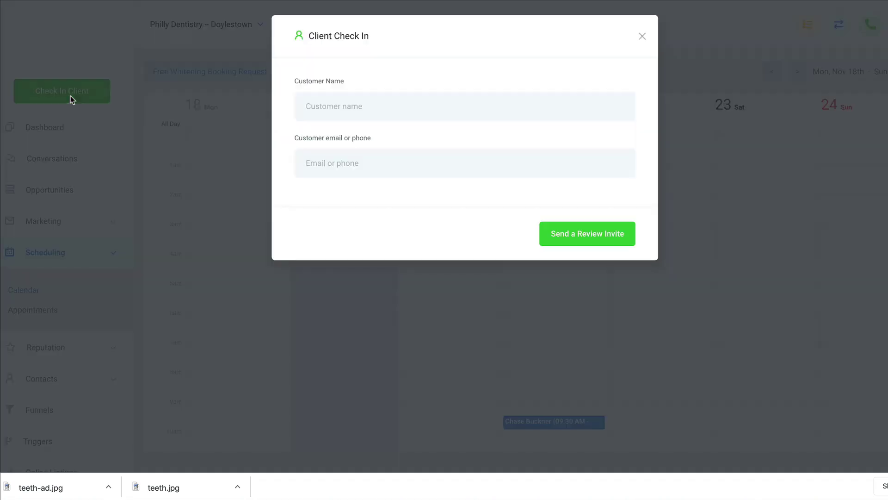
{"action": "left_click", "coordinate": [350, 111]}
{"action": "type", "text": "chase"}
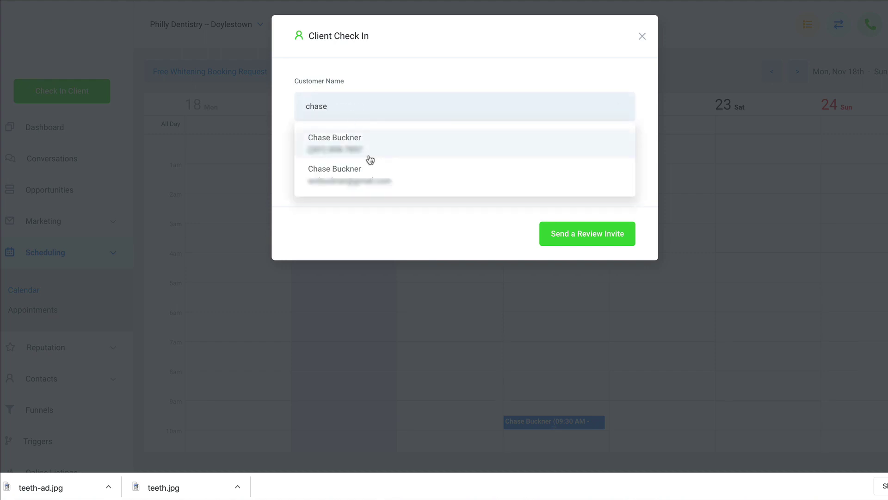
{"action": "left_click", "coordinate": [433, 151]}
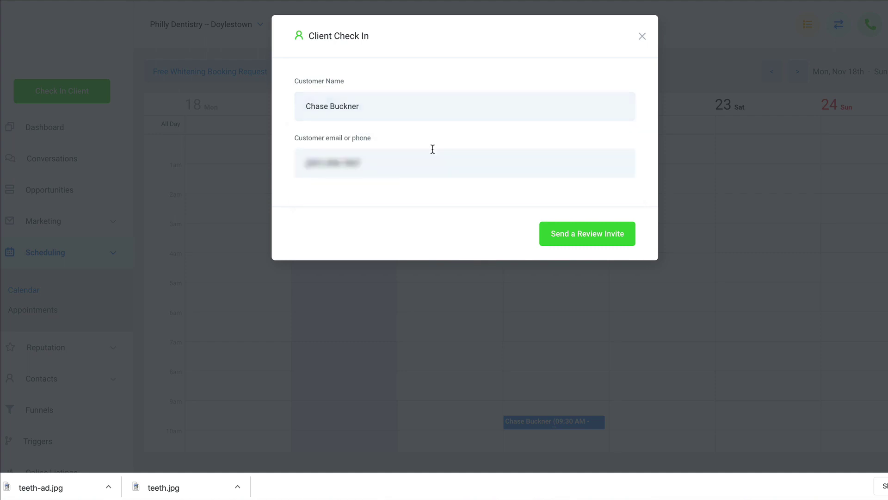
{"action": "left_click", "coordinate": [576, 241]}
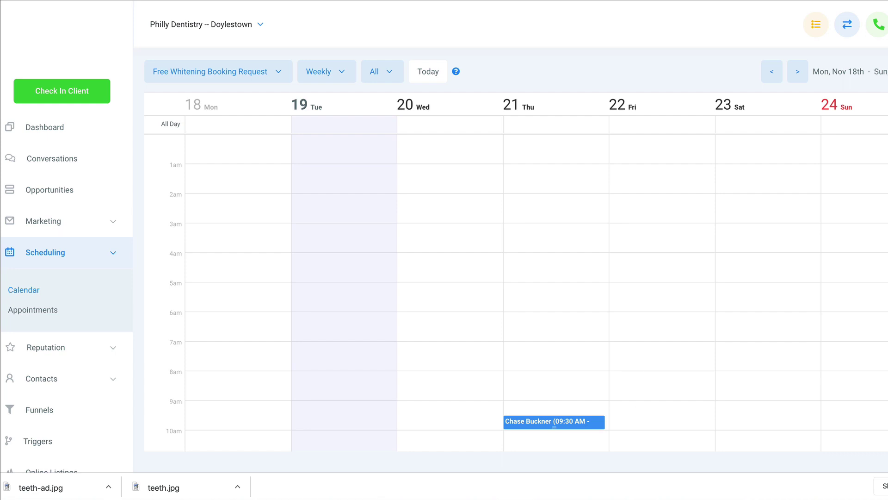
Step: Open the review link in the thank-you text received in Dialpad
{"action": "left_click", "coordinate": [430, 493]}
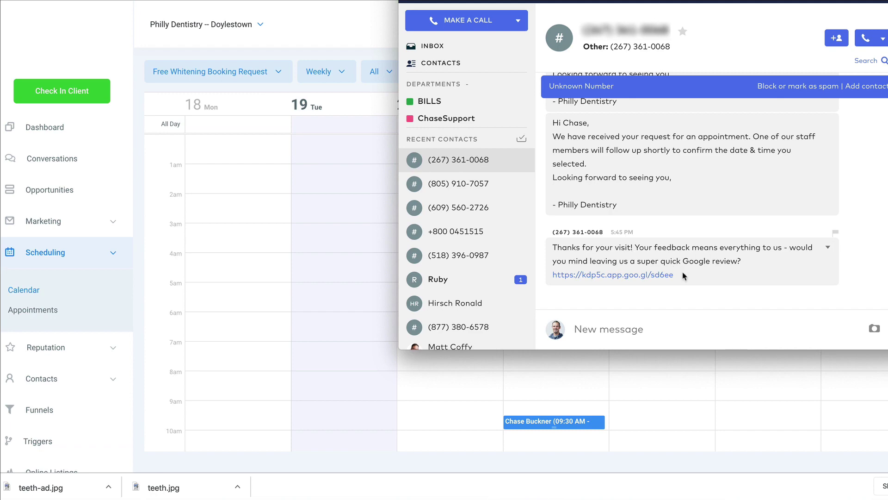
{"action": "left_click", "coordinate": [643, 276]}
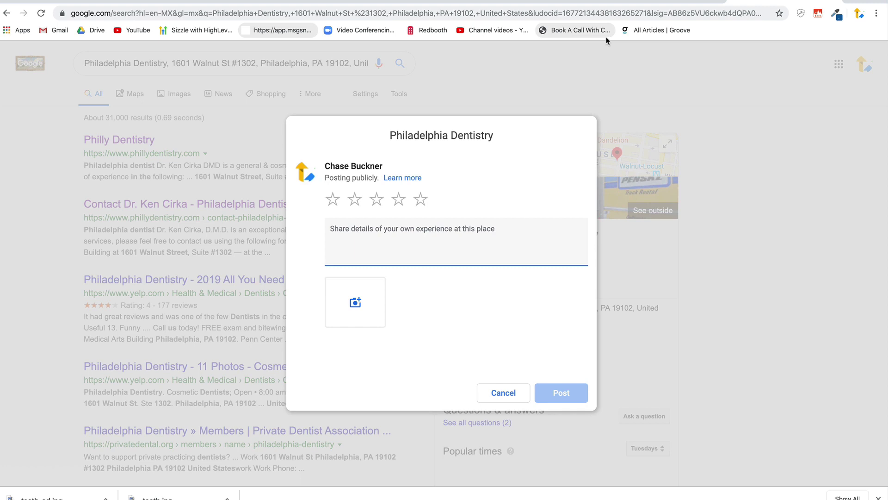
Step: Rate Philadelphia Dentistry five stars in the Google review form
{"action": "left_click", "coordinate": [420, 200]}
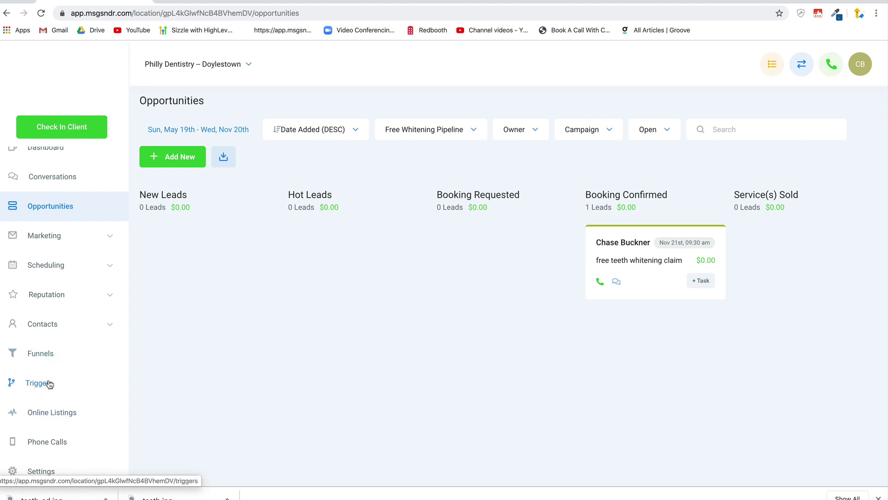
Step: Expand Reputation in the sidebar to show Reviews and Review Requests
{"action": "left_click", "coordinate": [56, 297]}
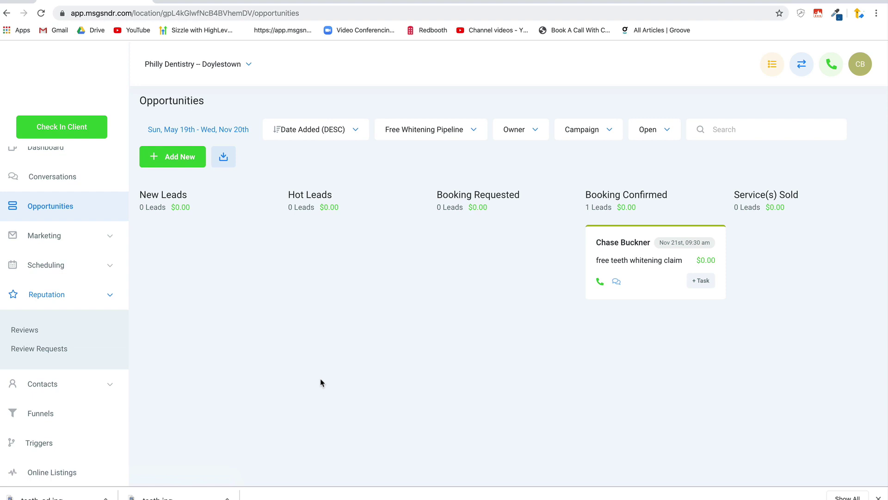